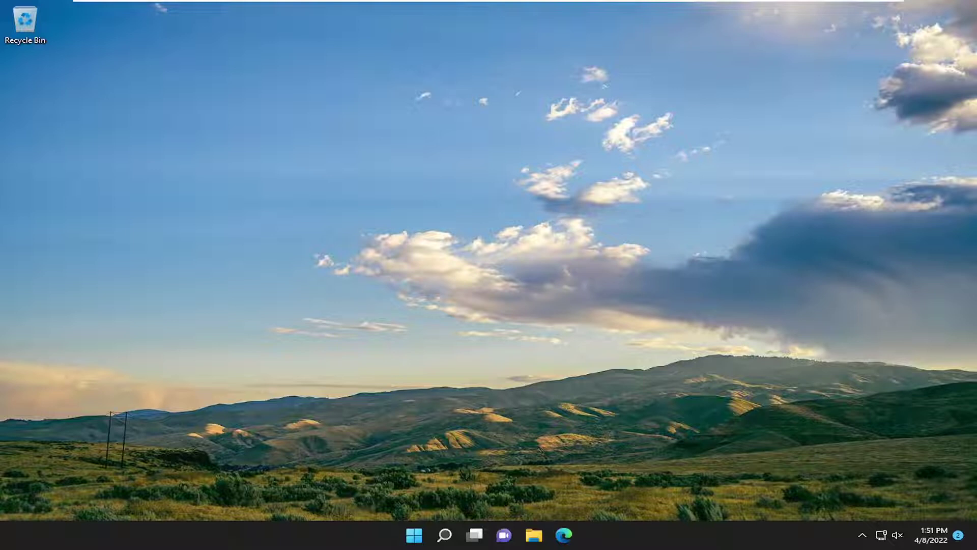
Search Windows for 'troubleshoot' and open the Troubleshoot settings best match.
left_click(446, 534)
type("t")
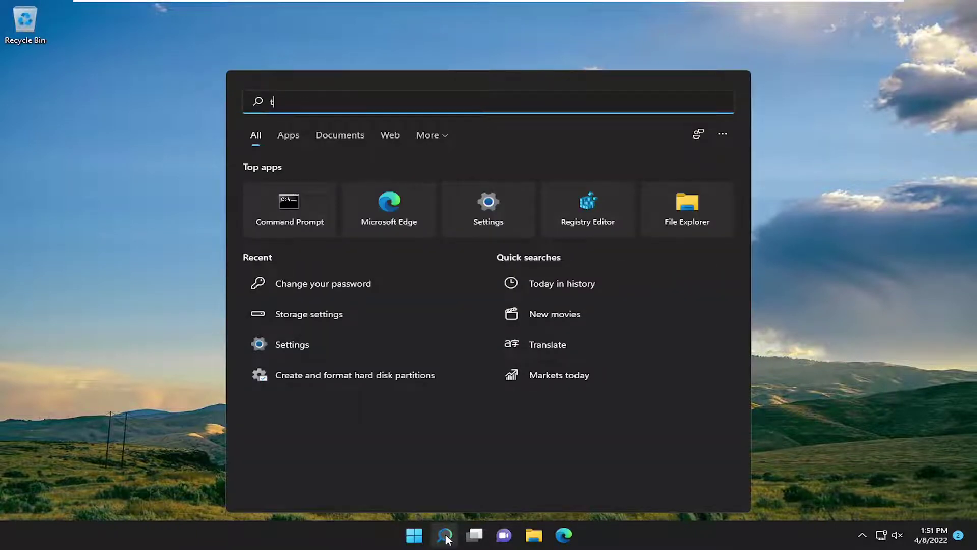
type("roubleshoot")
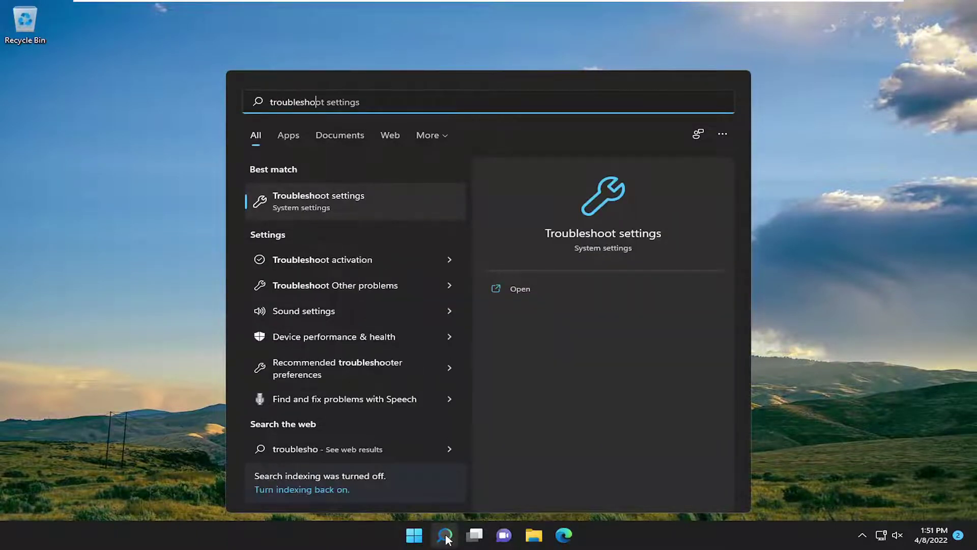
left_click(330, 201)
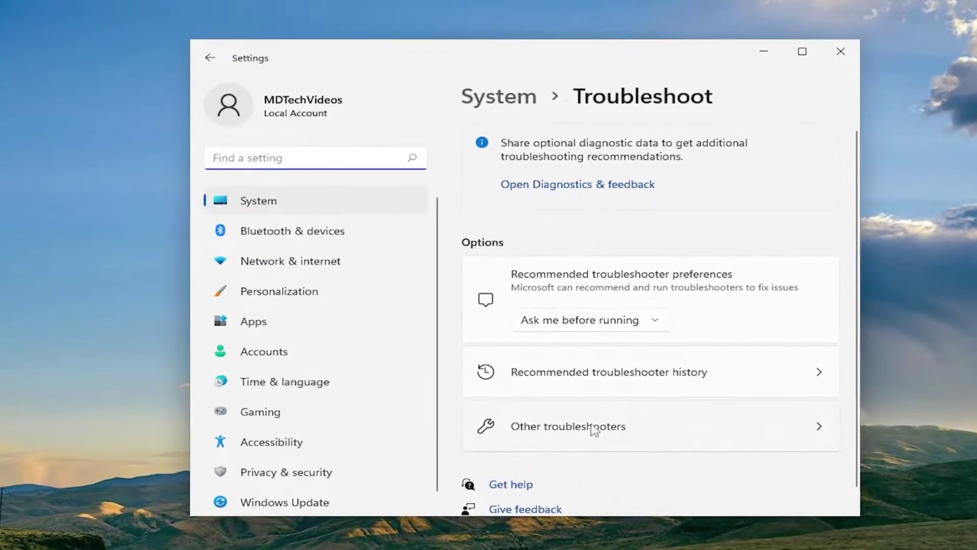
Run the Windows Update troubleshooter from the Other troubleshooters list.
left_click(592, 431)
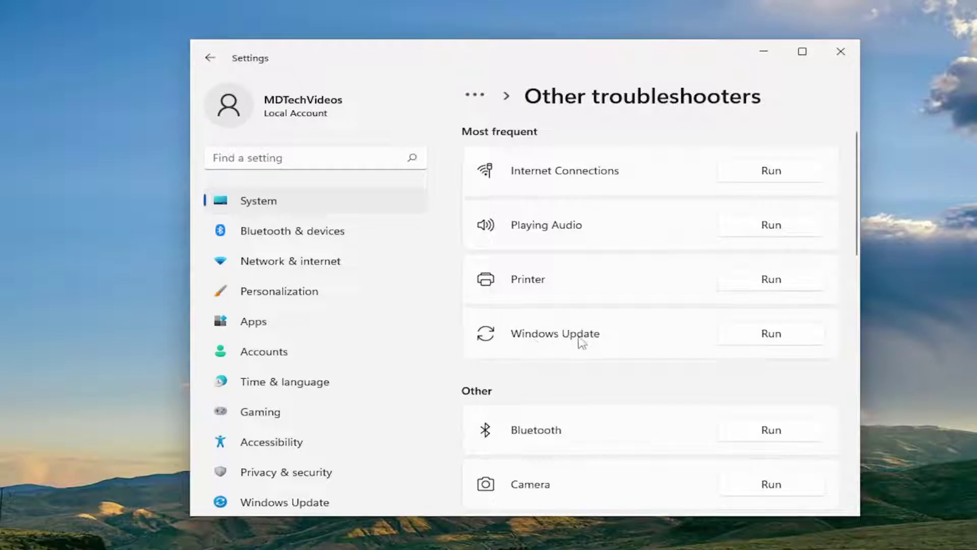
left_click(767, 336)
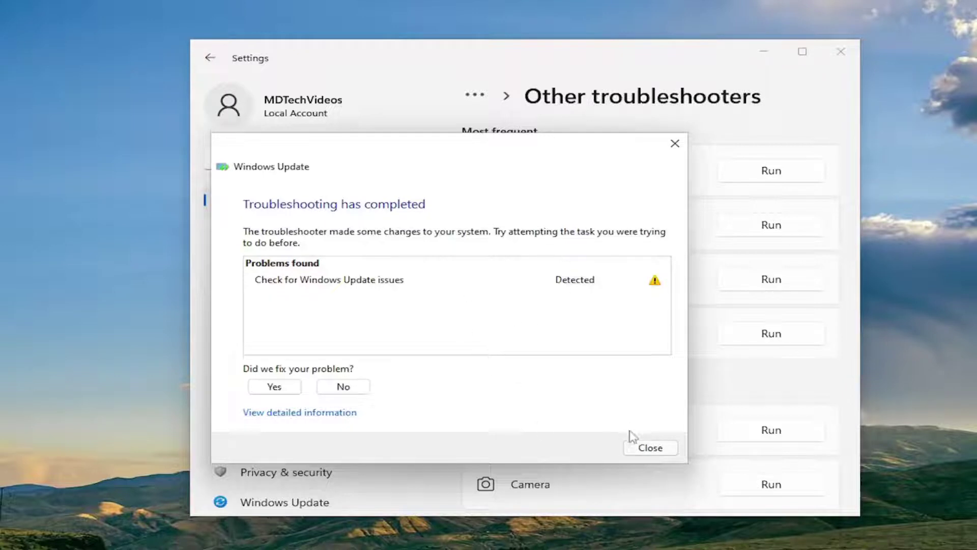
Close the troubleshooter report and launch Command Prompt ('cmd') with Run as administrator.
left_click(651, 448)
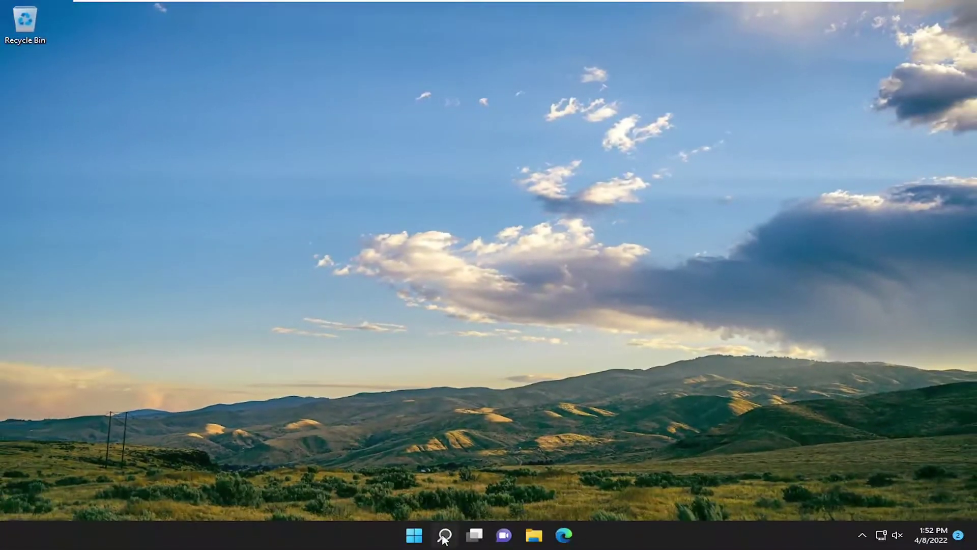
left_click(444, 535)
type("cmd")
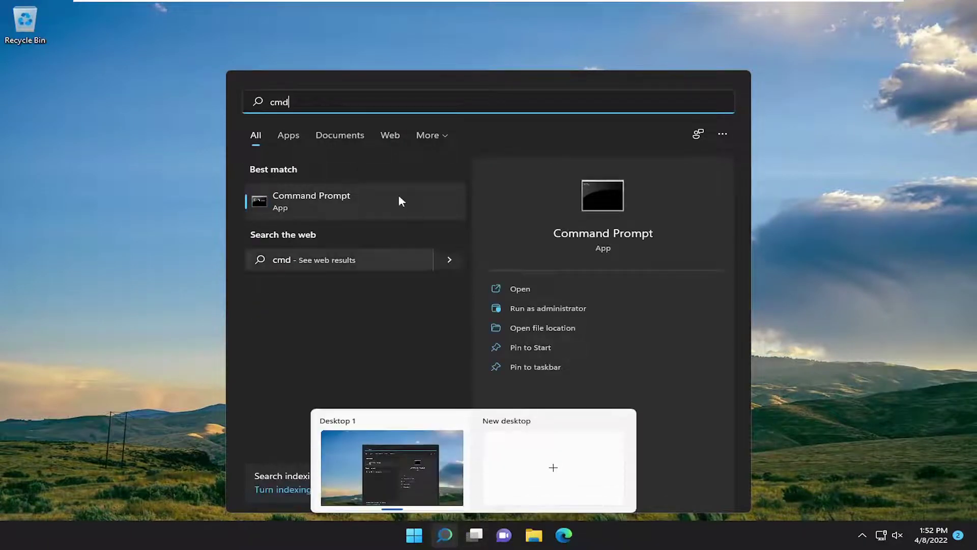
right_click(328, 210)
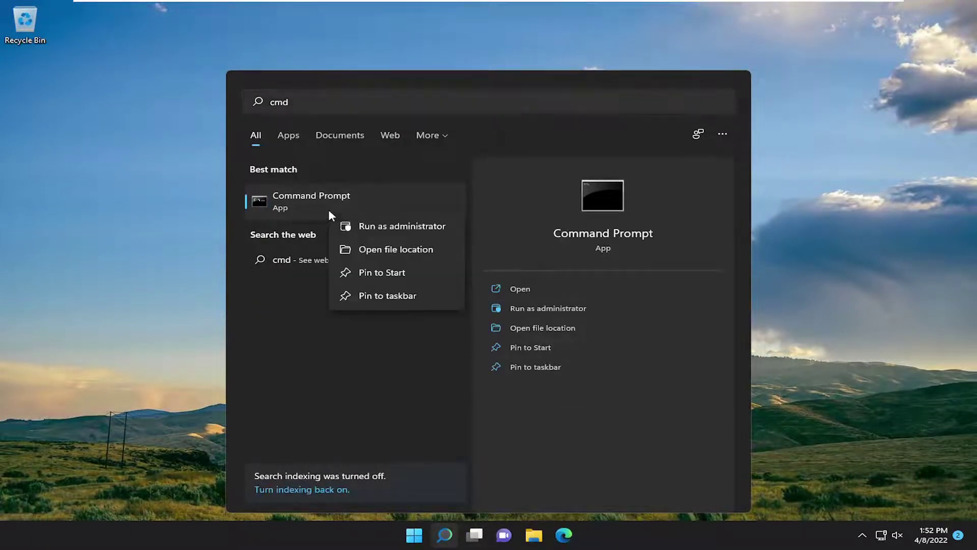
left_click(386, 224)
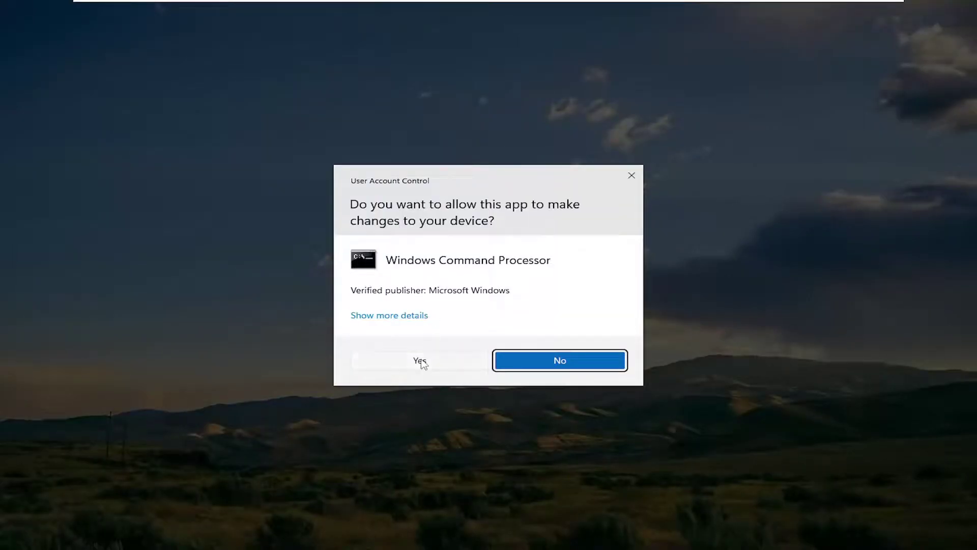
Allow elevation, then paste sfc /scannow at the prompt and run it.
left_click(423, 360)
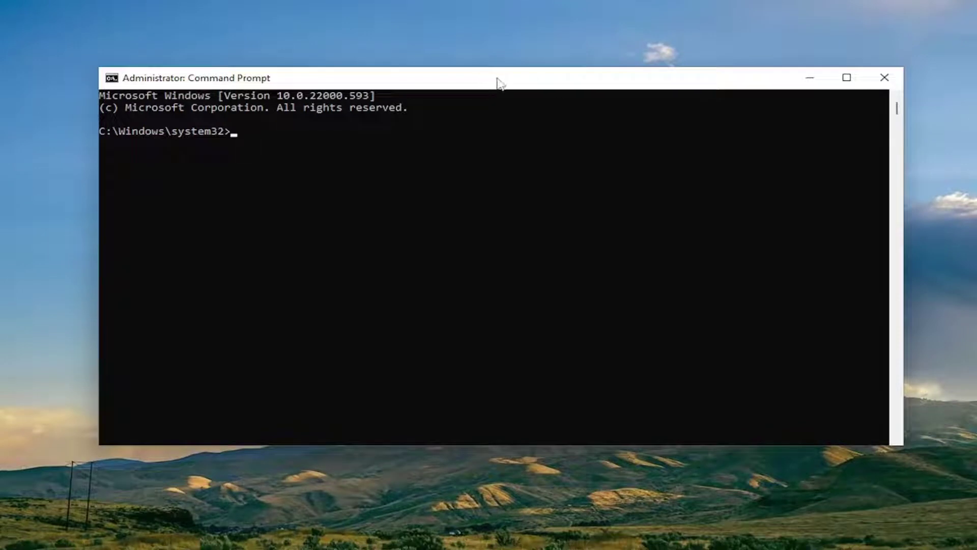
right_click(469, 81)
left_click(507, 190)
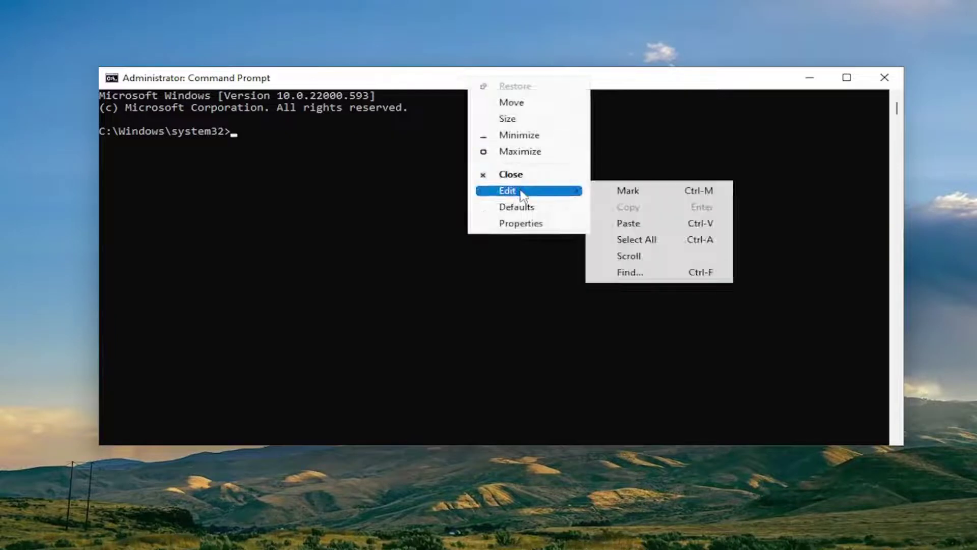
left_click(625, 223)
key("Return")
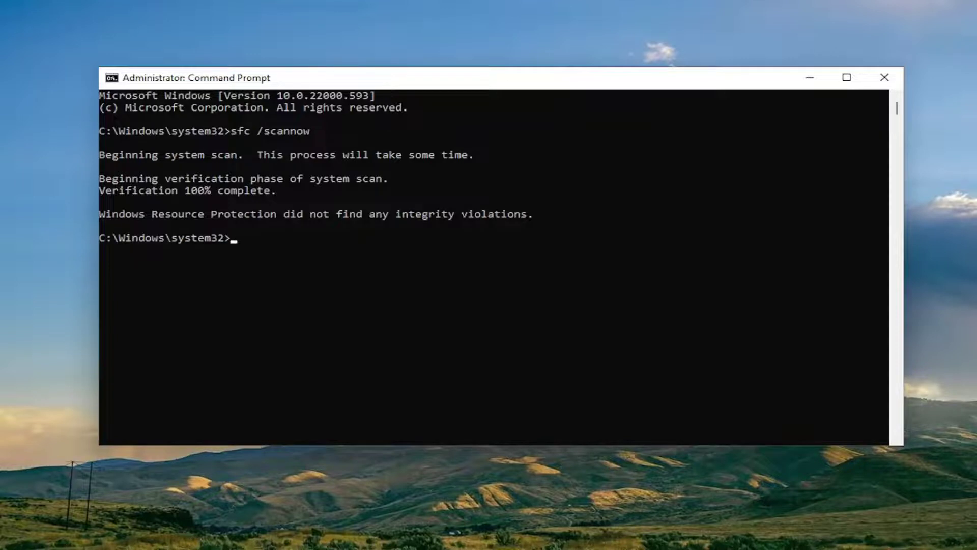
Paste DISM /Online /Cleanup-Image /RestoreHealth at the prompt and run it.
right_click(542, 80)
mouse_move(588, 188)
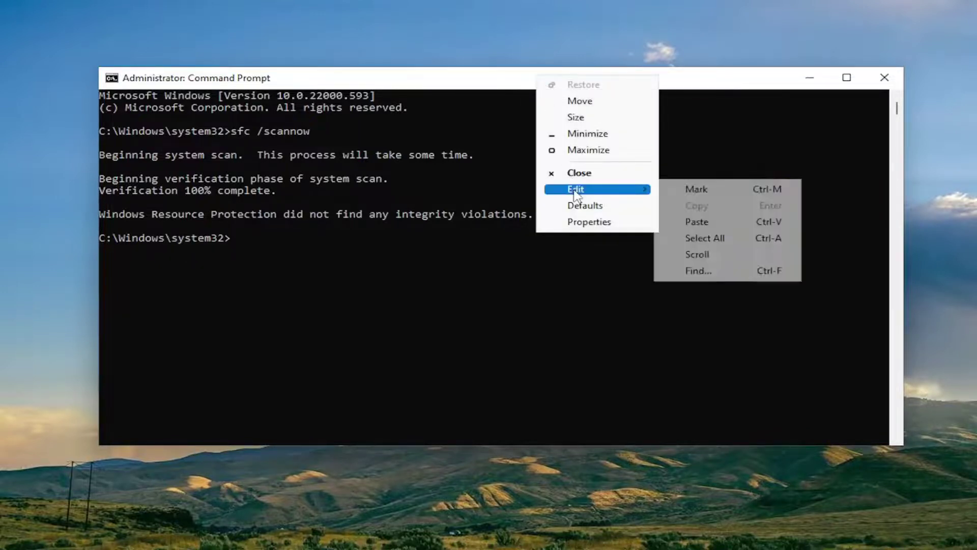
left_click(697, 222)
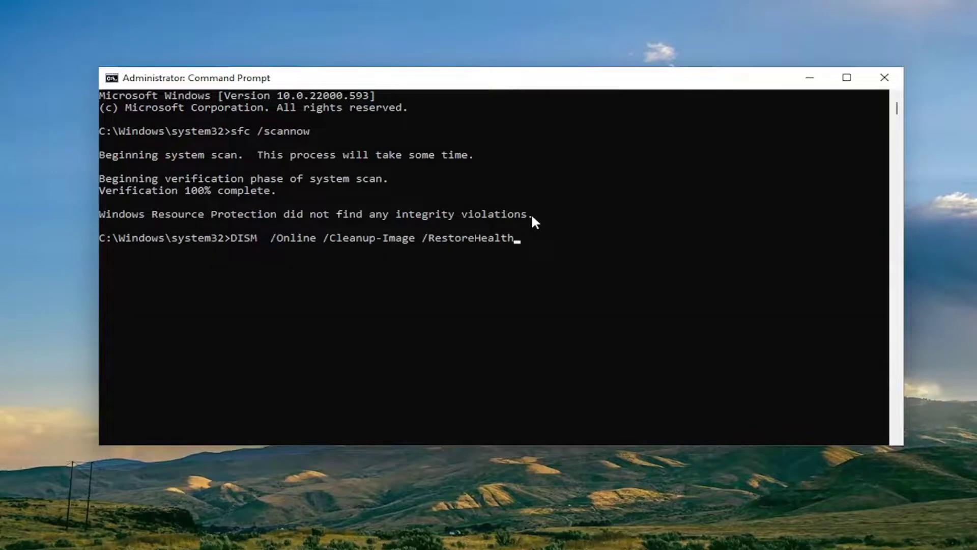
key("Return")
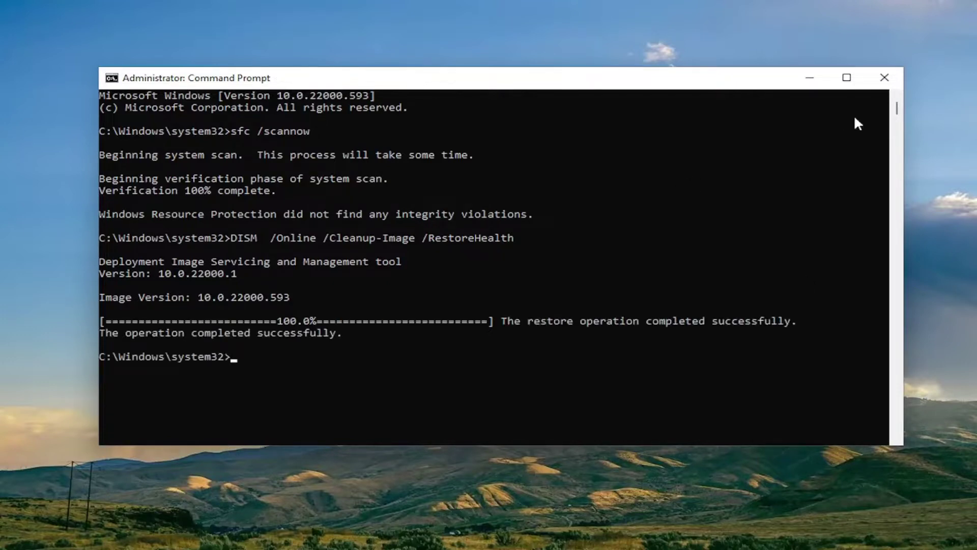
Close the Command Prompt window and bring up the Start quick-access menu for restarting.
left_click(884, 78)
right_click(414, 534)
mouse_move(402, 500)
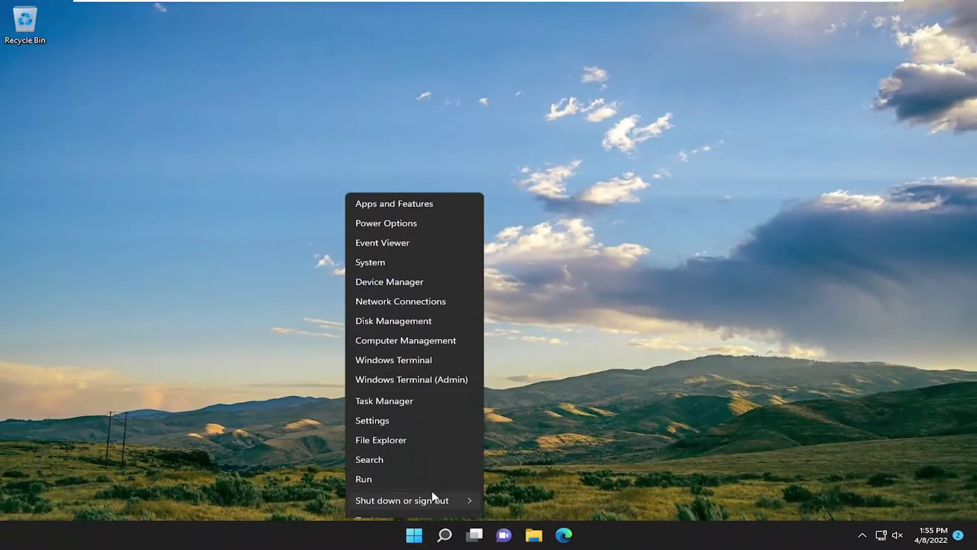